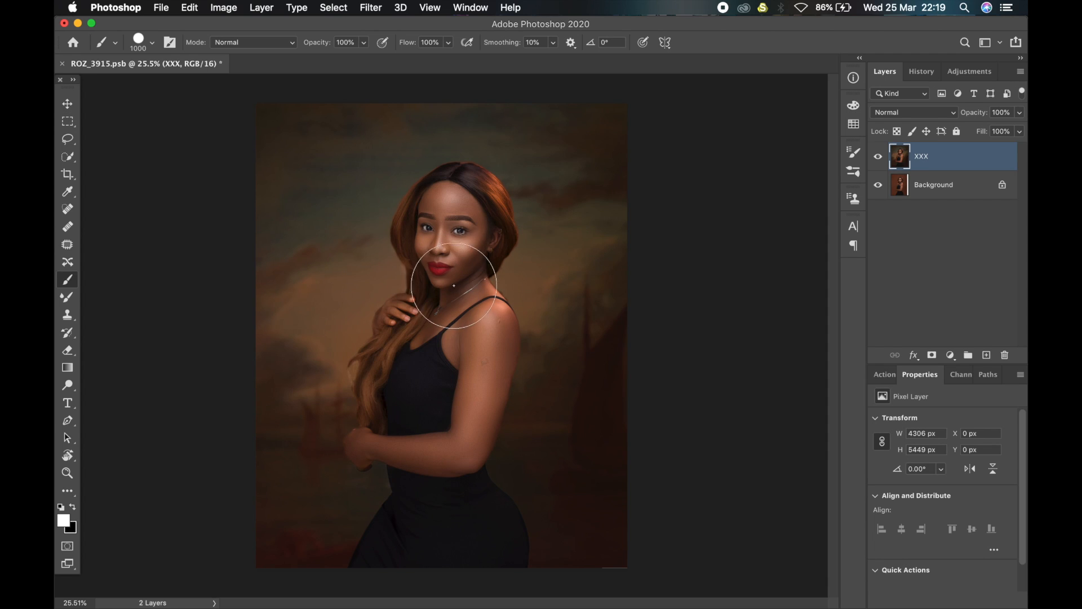
- Run the recorded Skin Toning action on the XXX layer
{"action": "left_click", "coordinate": [882, 376]}
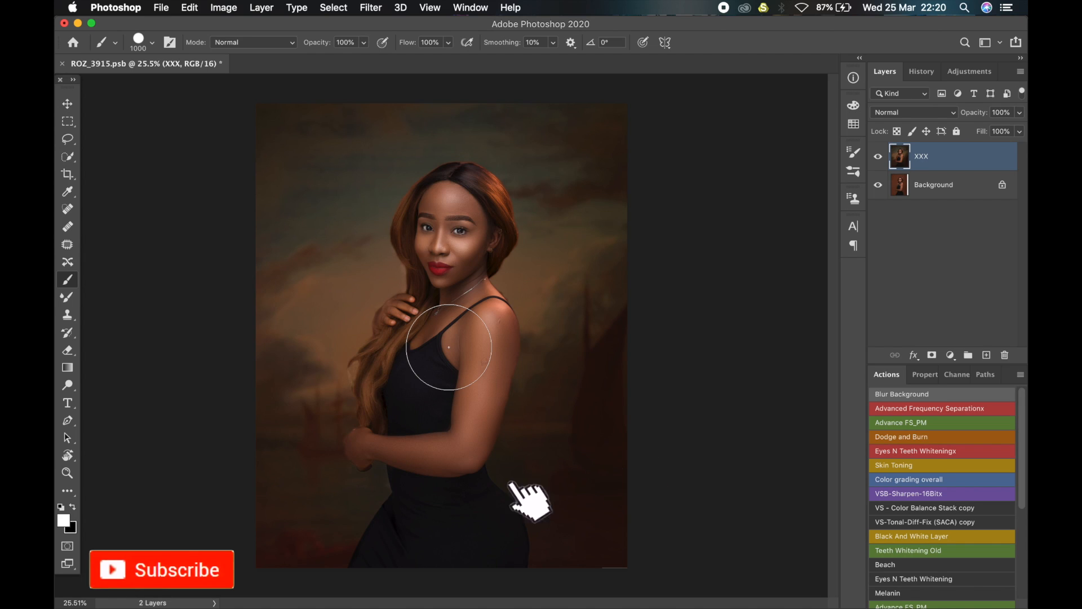
{"action": "left_click", "coordinate": [928, 465]}
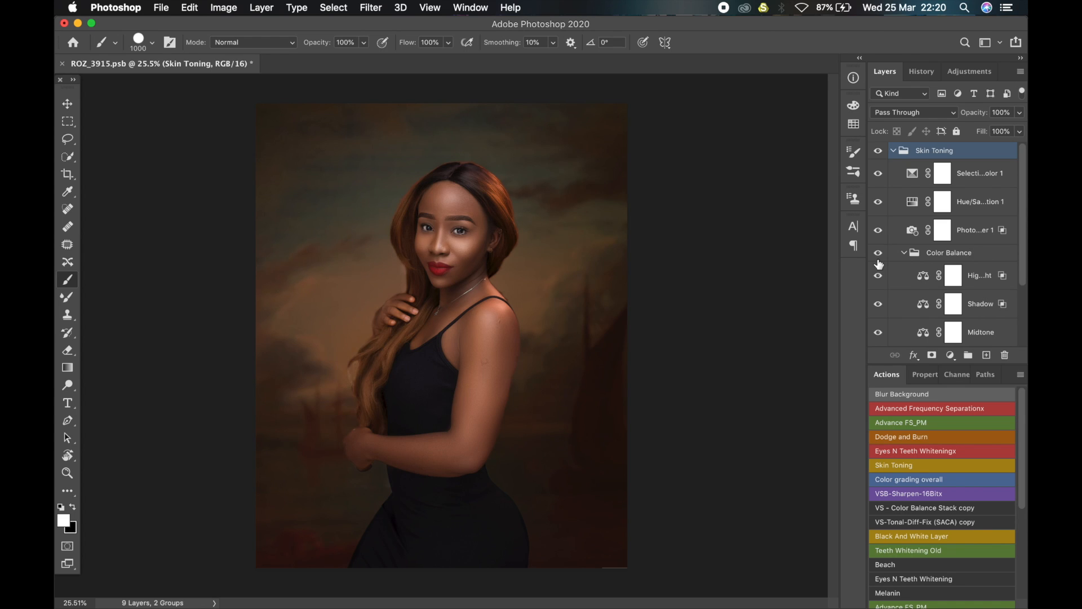
- Examine the adjustment layers inside the Skin Toning group, including the Color Balance subgroup and its highlight, shadow and midtone layers
{"action": "left_click", "coordinate": [908, 257]}
{"action": "left_click", "coordinate": [905, 253]}
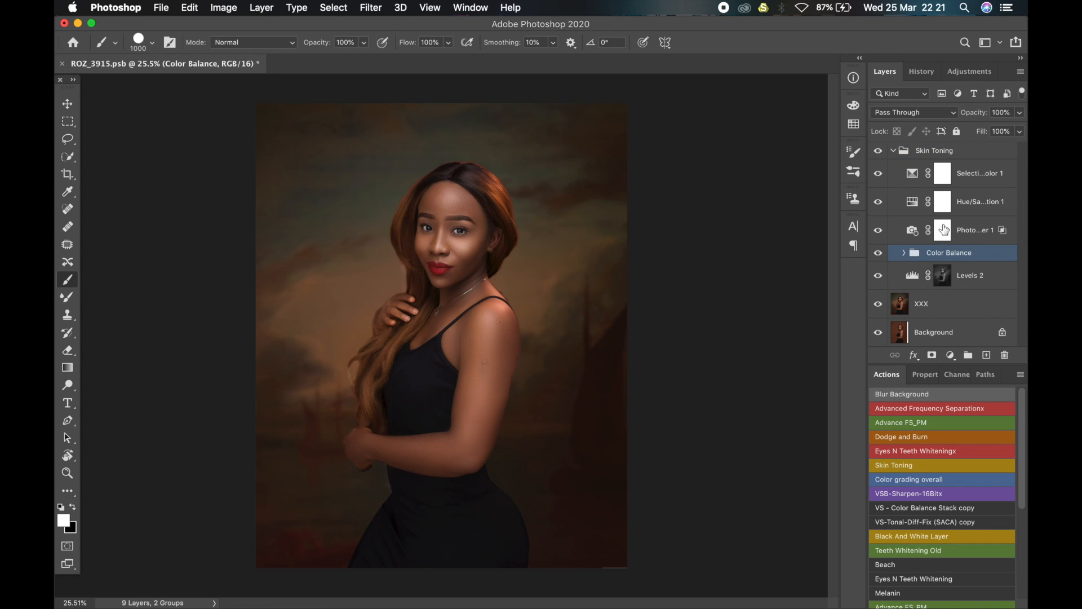
{"action": "left_click", "coordinate": [906, 253]}
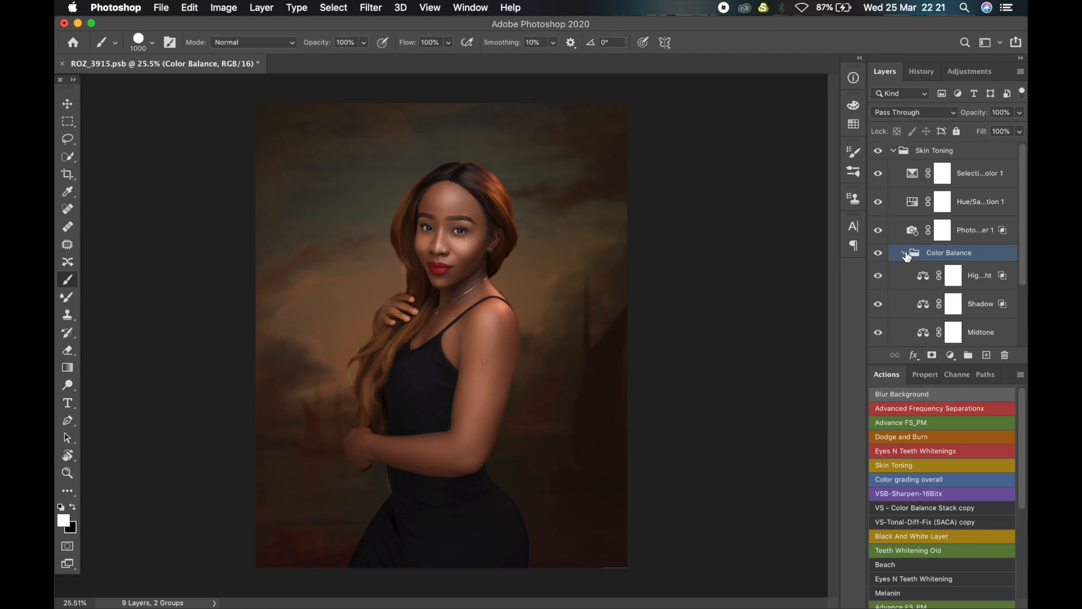
{"action": "scroll", "coordinate": [904, 257], "scroll_direction": "down", "scroll_amount": 2}
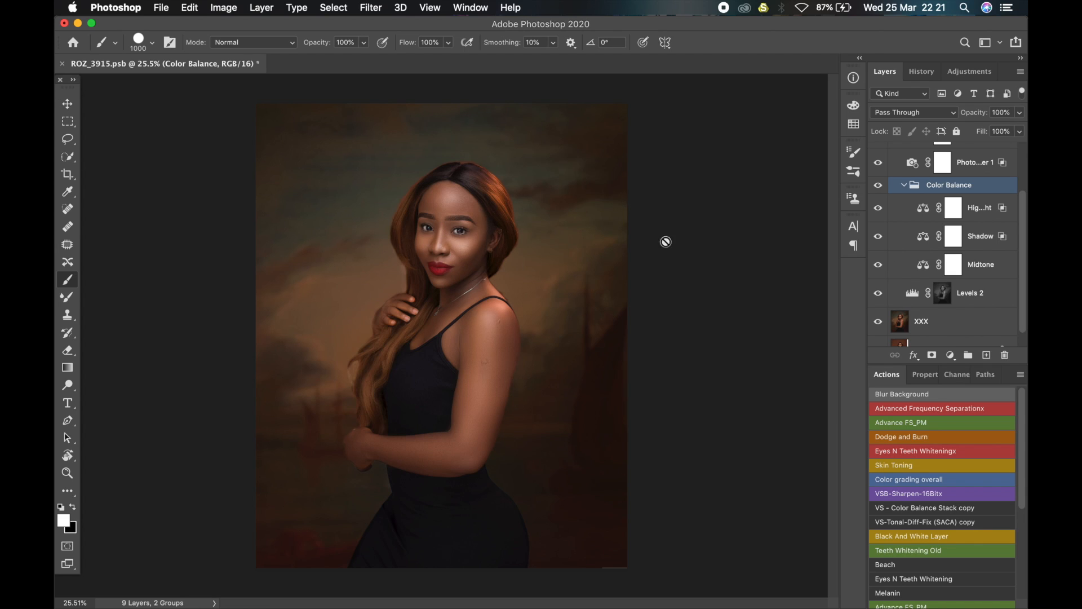
{"action": "scroll", "coordinate": [908, 208], "scroll_direction": "up", "scroll_amount": 2}
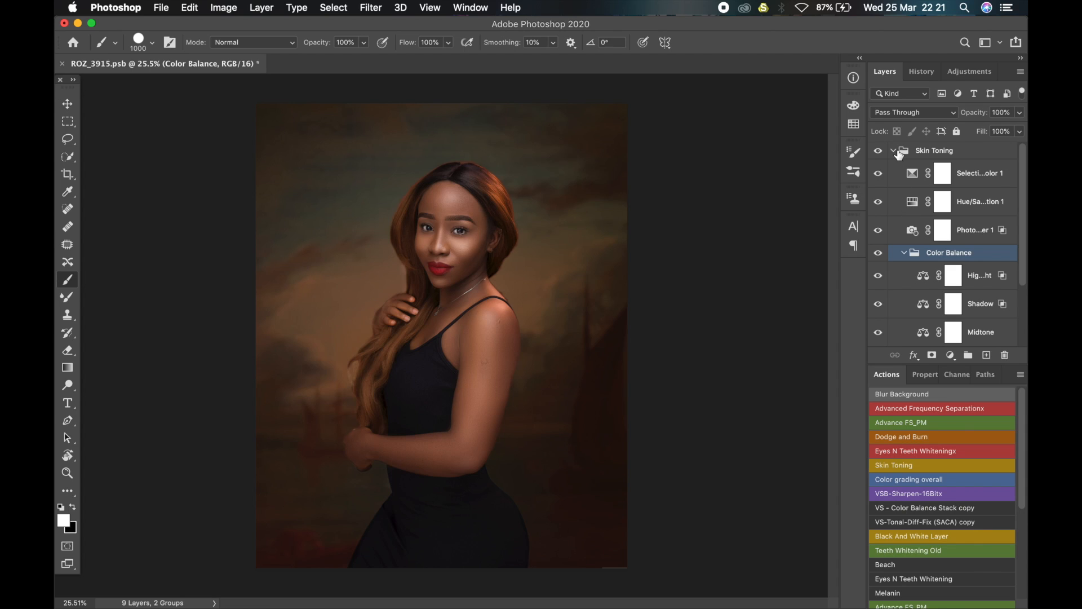
{"action": "scroll", "coordinate": [930, 234], "scroll_direction": "down", "scroll_amount": 1}
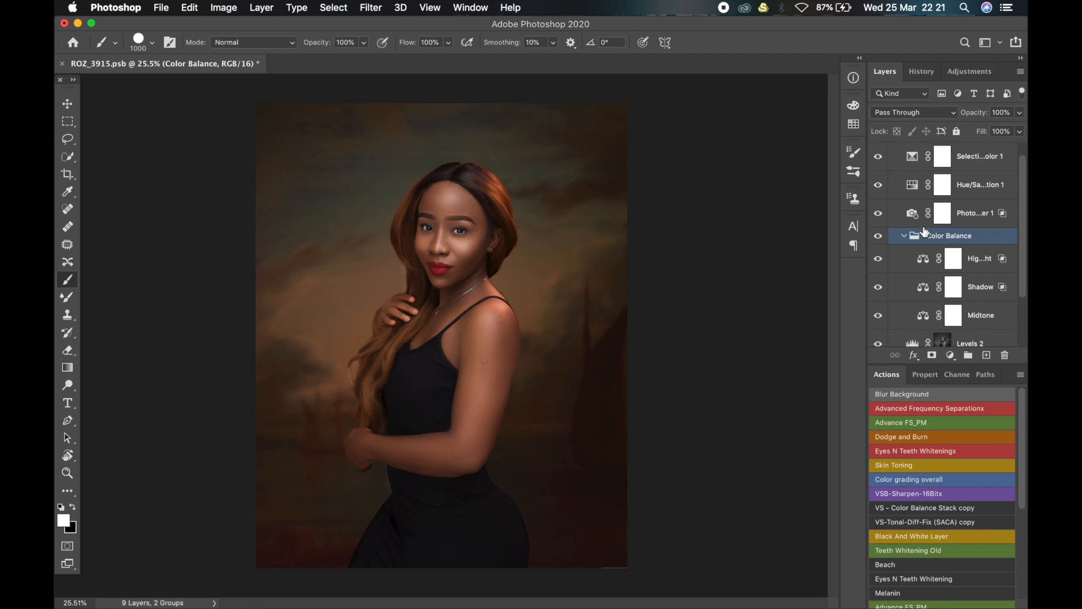
{"action": "scroll", "coordinate": [938, 265], "scroll_direction": "up", "scroll_amount": 1}
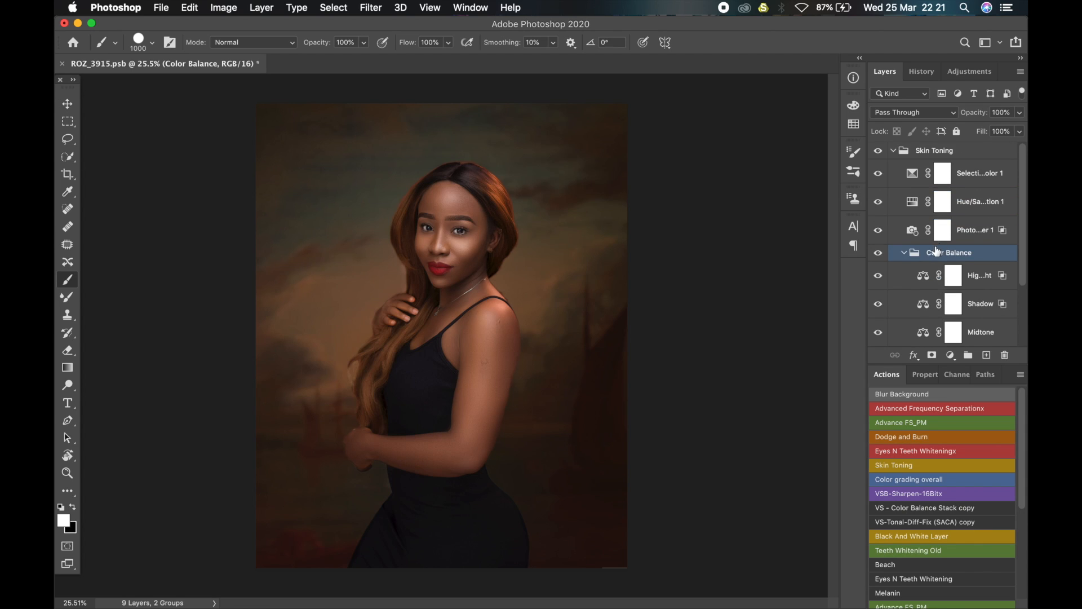
{"action": "scroll", "coordinate": [928, 253], "scroll_direction": "down", "scroll_amount": 2}
{"action": "scroll", "coordinate": [929, 252], "scroll_direction": "down", "scroll_amount": 1}
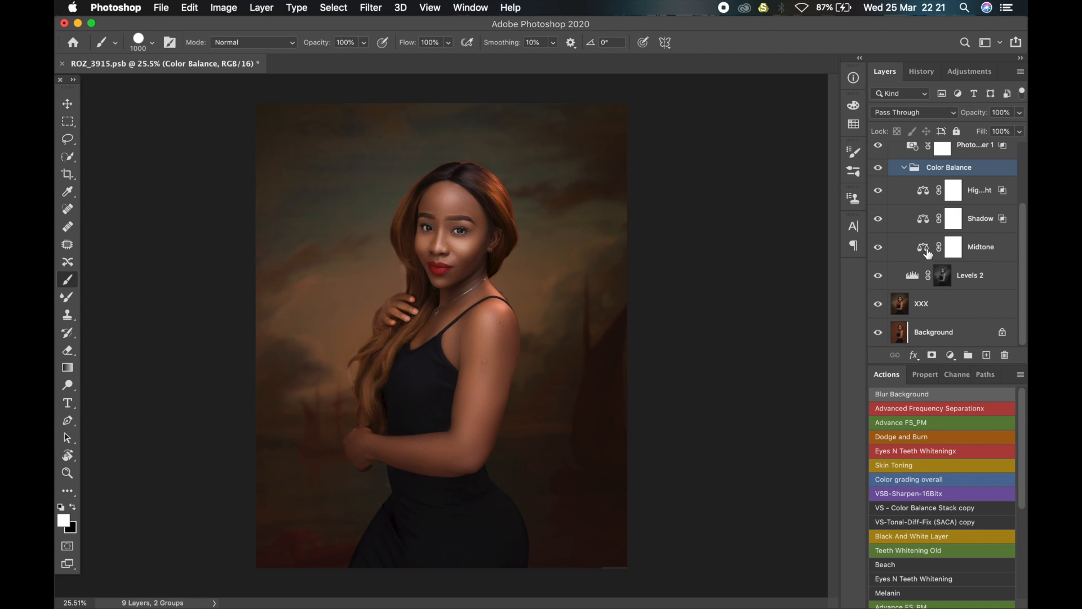
{"action": "scroll", "coordinate": [924, 257], "scroll_direction": "up", "scroll_amount": 1}
{"action": "scroll", "coordinate": [925, 256], "scroll_direction": "up", "scroll_amount": 2}
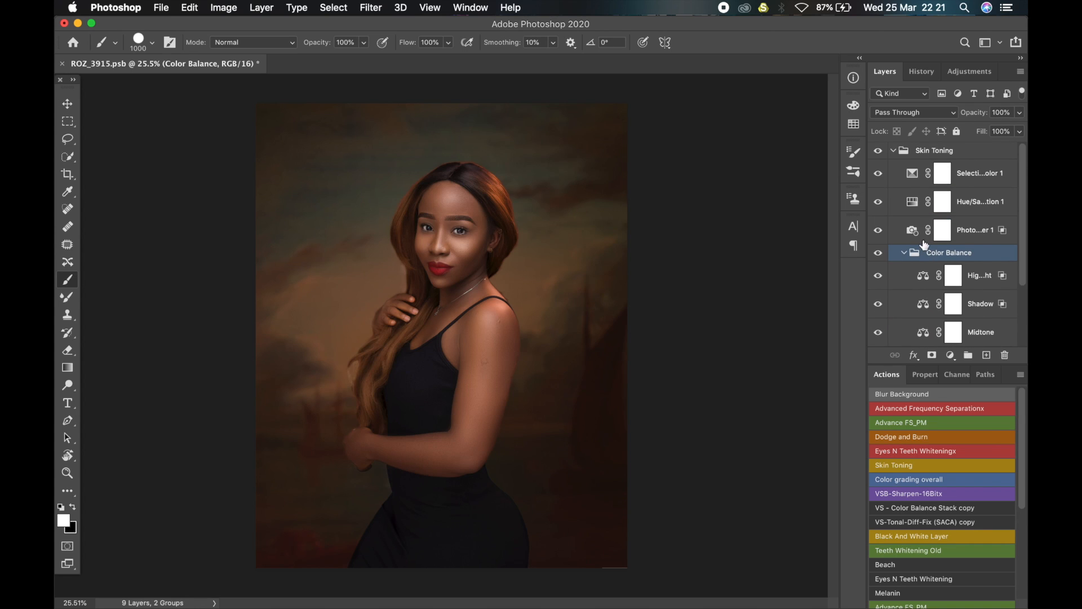
{"action": "scroll", "coordinate": [909, 250], "scroll_direction": "down", "scroll_amount": 2}
{"action": "scroll", "coordinate": [908, 254], "scroll_direction": "up", "scroll_amount": 2}
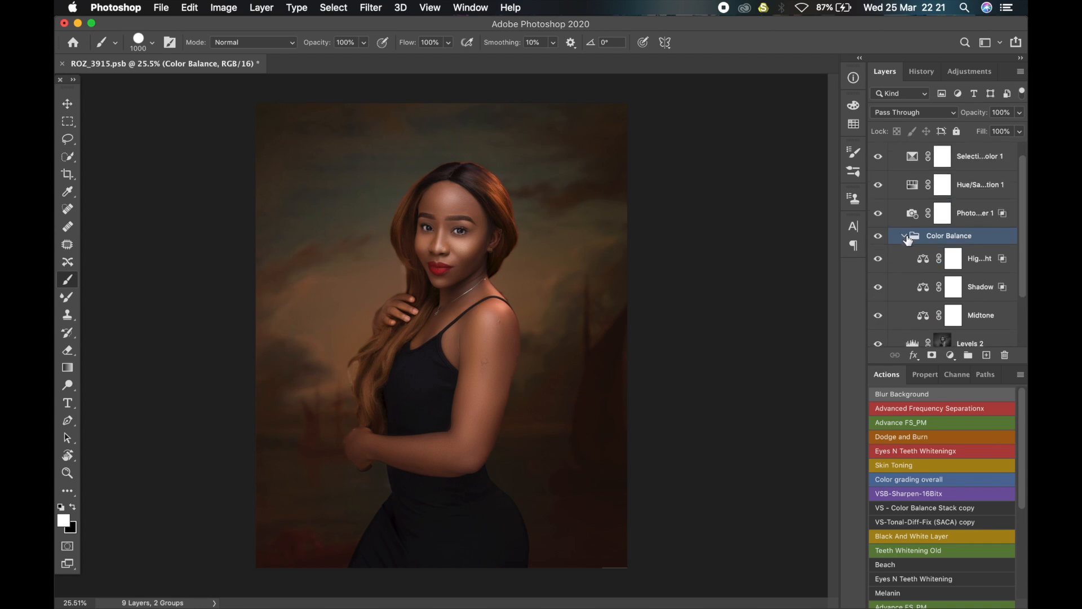
{"action": "left_click", "coordinate": [905, 253]}
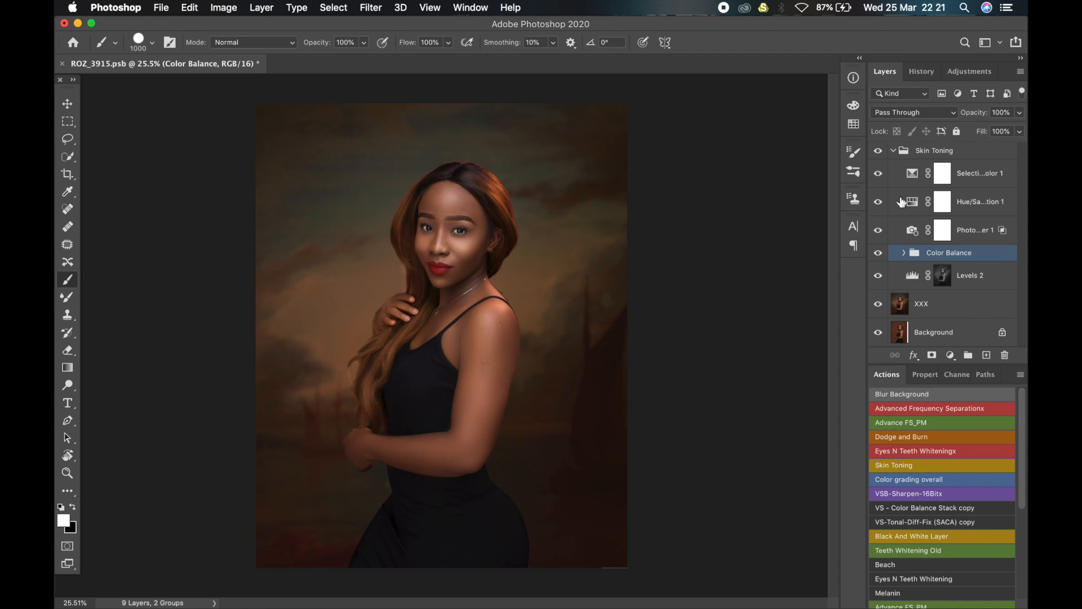
{"action": "left_click", "coordinate": [904, 253]}
{"action": "scroll", "coordinate": [947, 293], "scroll_direction": "down", "scroll_amount": 3}
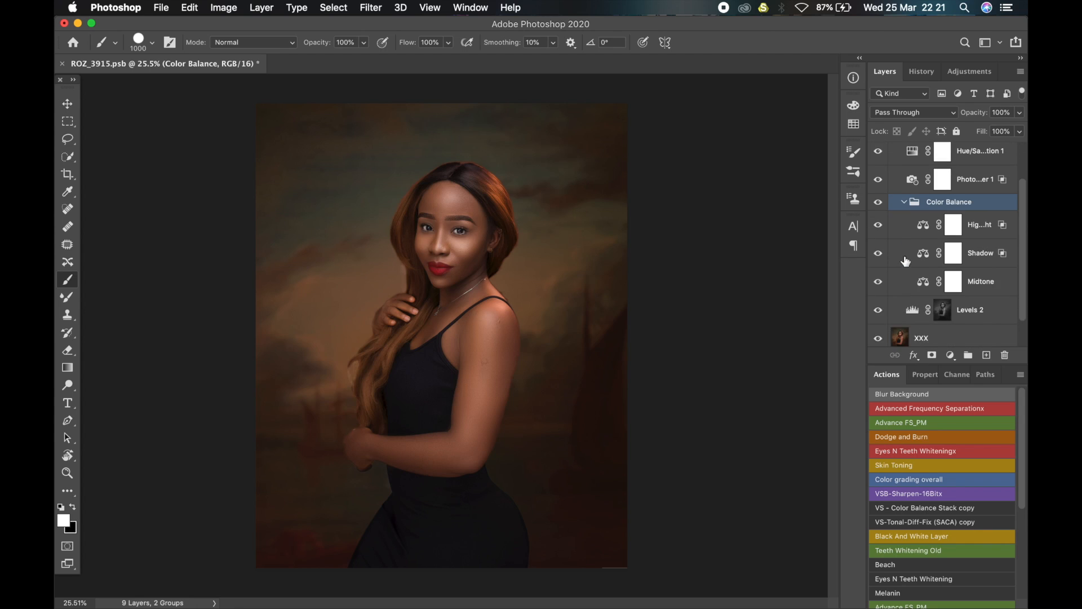
- Try putting the XXX layer in a new group and adding a Hue/Saturation adjustment layer above it
{"action": "left_click", "coordinate": [960, 309]}
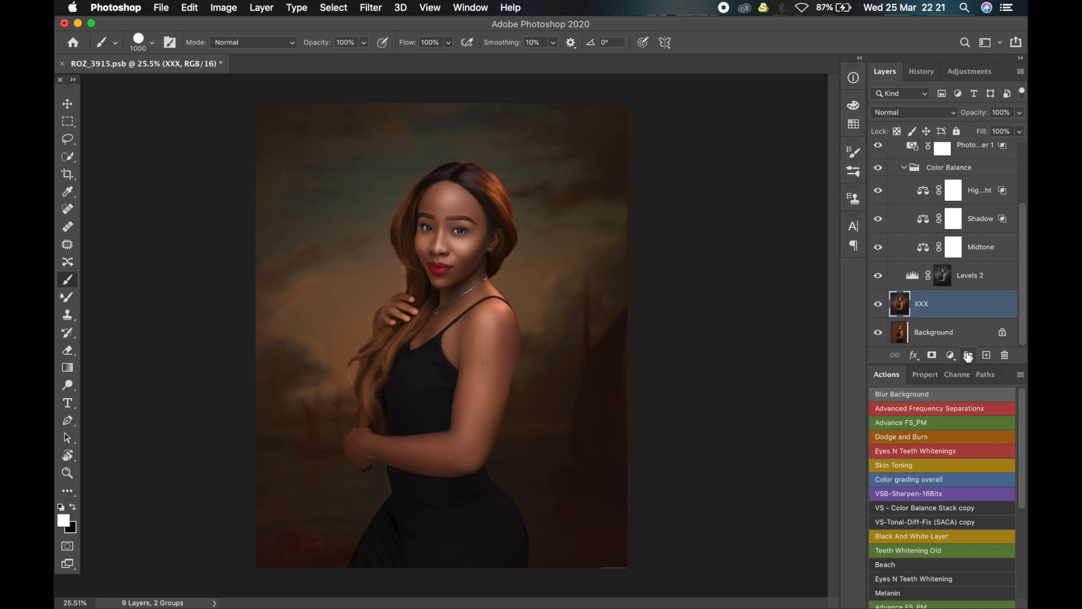
{"action": "left_click", "coordinate": [968, 356]}
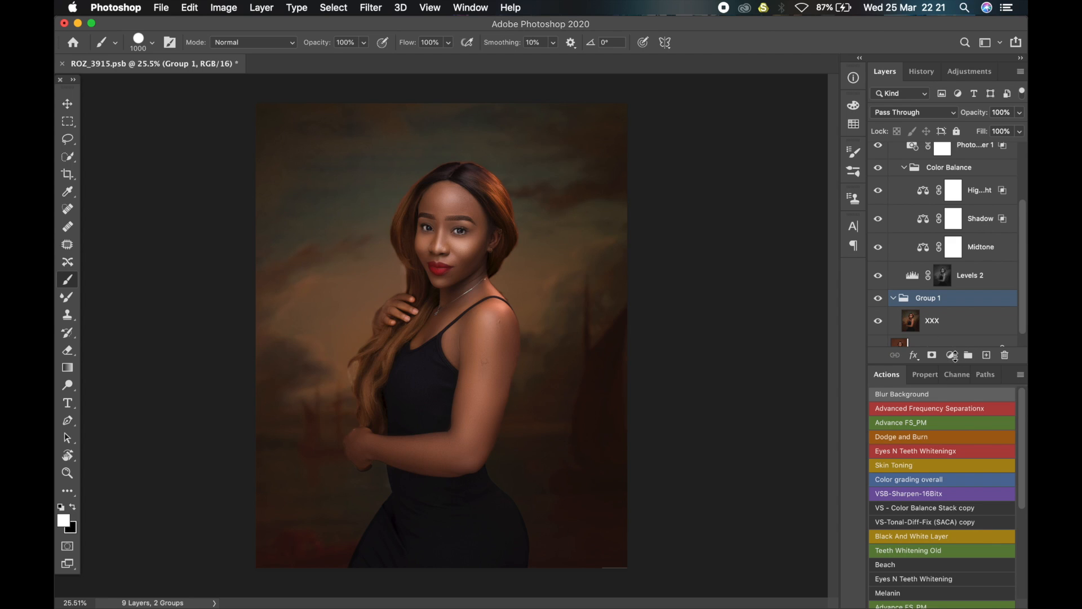
{"action": "left_click", "coordinate": [953, 355]}
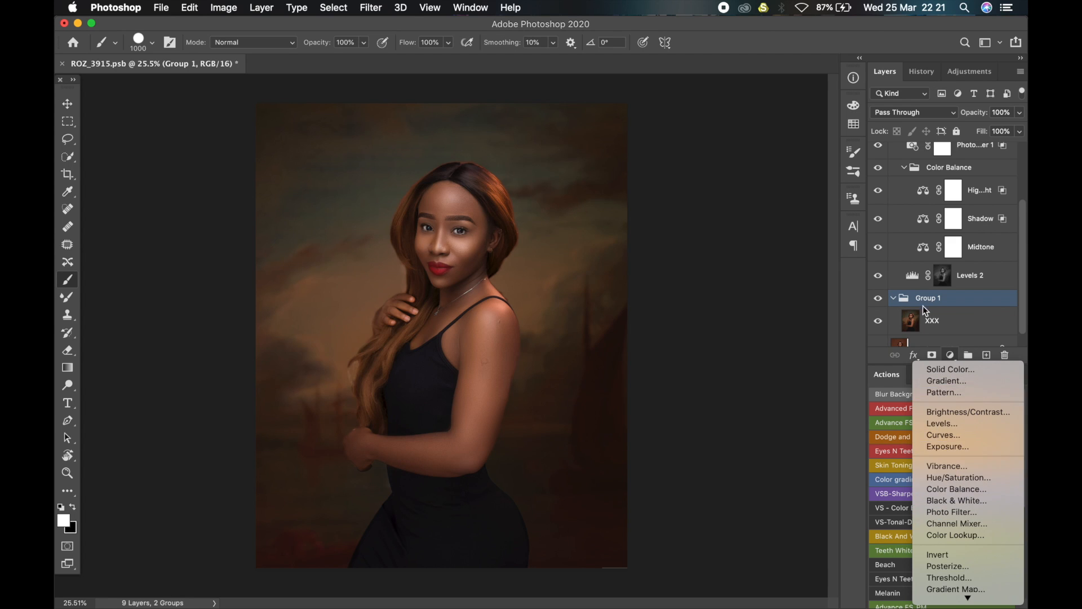
{"action": "left_click", "coordinate": [963, 482]}
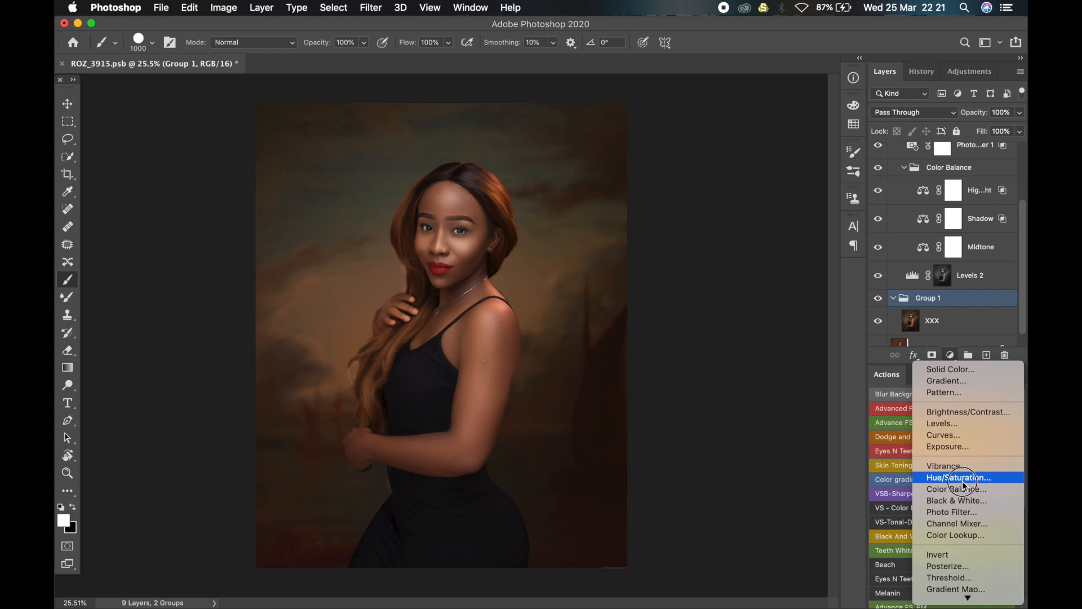
{"action": "scroll", "coordinate": [947, 200], "scroll_direction": "up", "scroll_amount": 3}
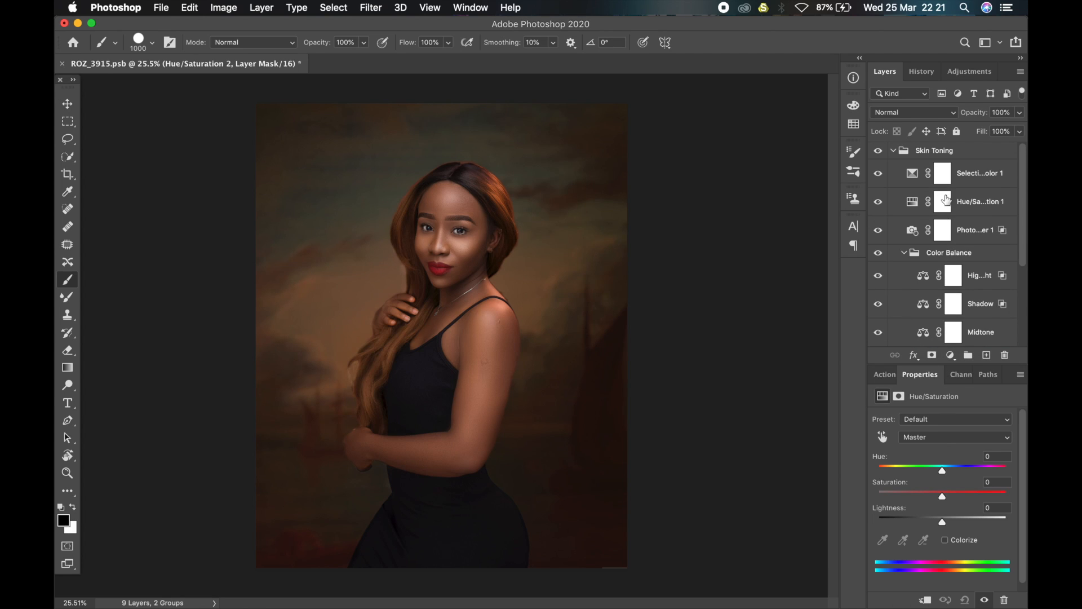
{"action": "scroll", "coordinate": [955, 276], "scroll_direction": "down", "scroll_amount": 4}
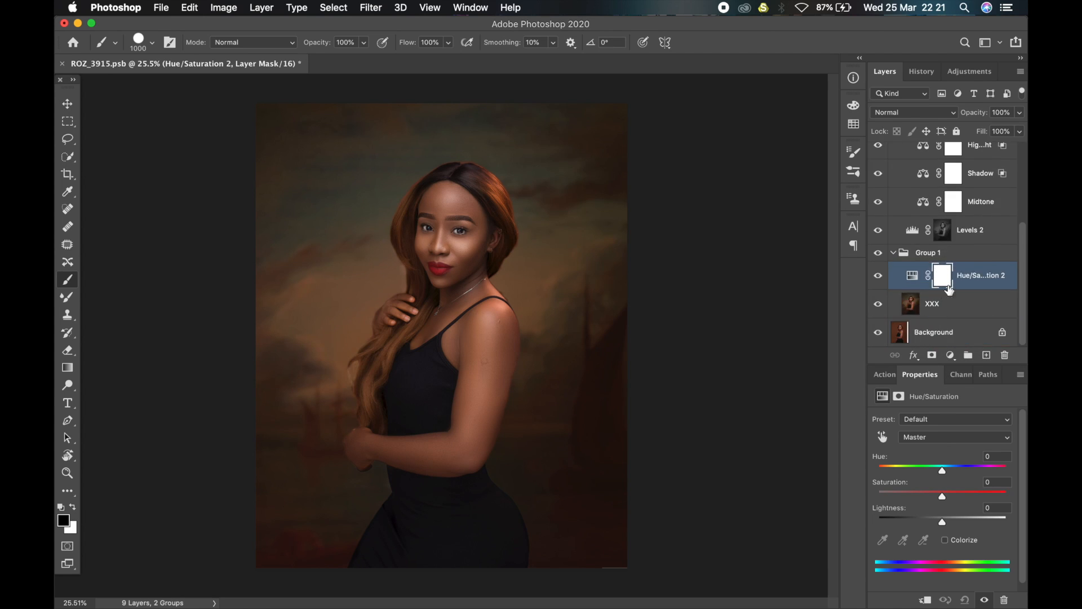
{"action": "left_click", "coordinate": [962, 252]}
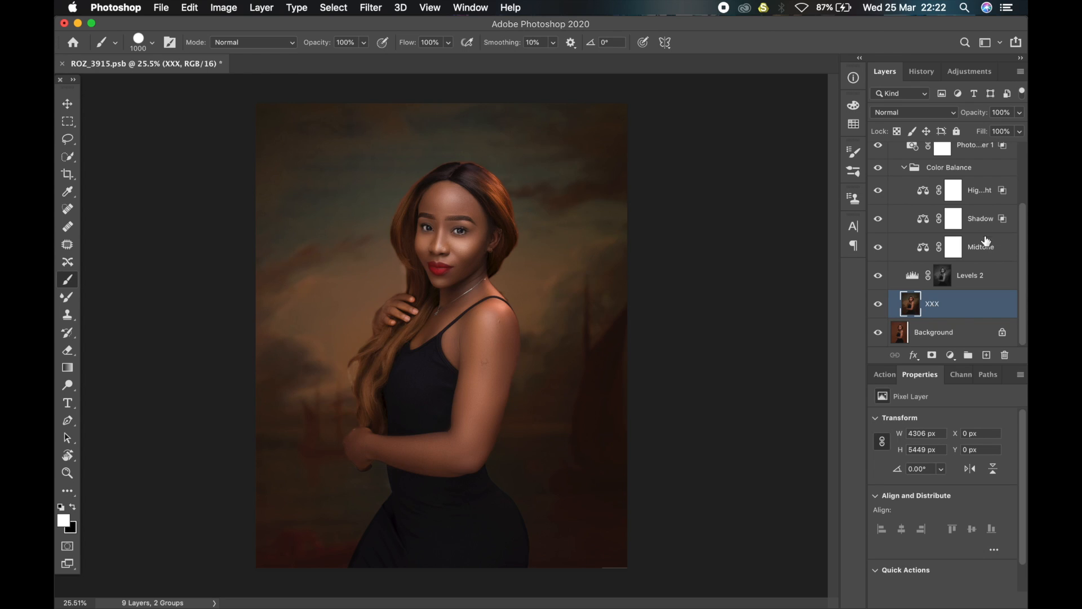
- Review the full Skin Toning layer stack from the Selective Color adjustment down to Levels 2 and the XXX layer
{"action": "scroll", "coordinate": [976, 262], "scroll_direction": "up", "scroll_amount": 3}
{"action": "scroll", "coordinate": [976, 262], "scroll_direction": "down", "scroll_amount": 3}
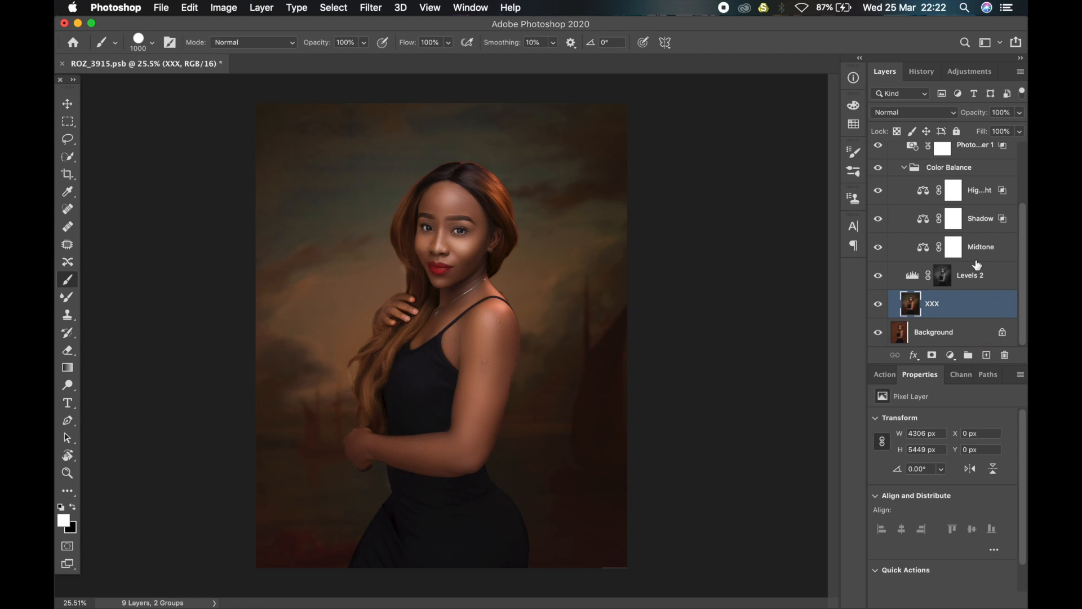
{"action": "scroll", "coordinate": [970, 277], "scroll_direction": "up", "scroll_amount": 3}
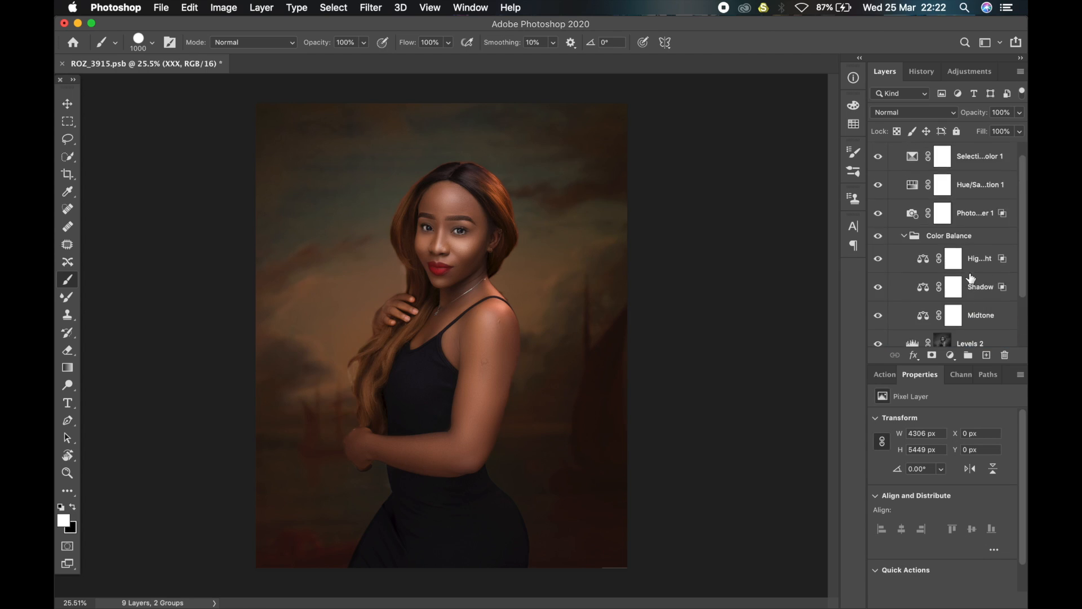
{"action": "scroll", "coordinate": [975, 268], "scroll_direction": "down", "scroll_amount": 3}
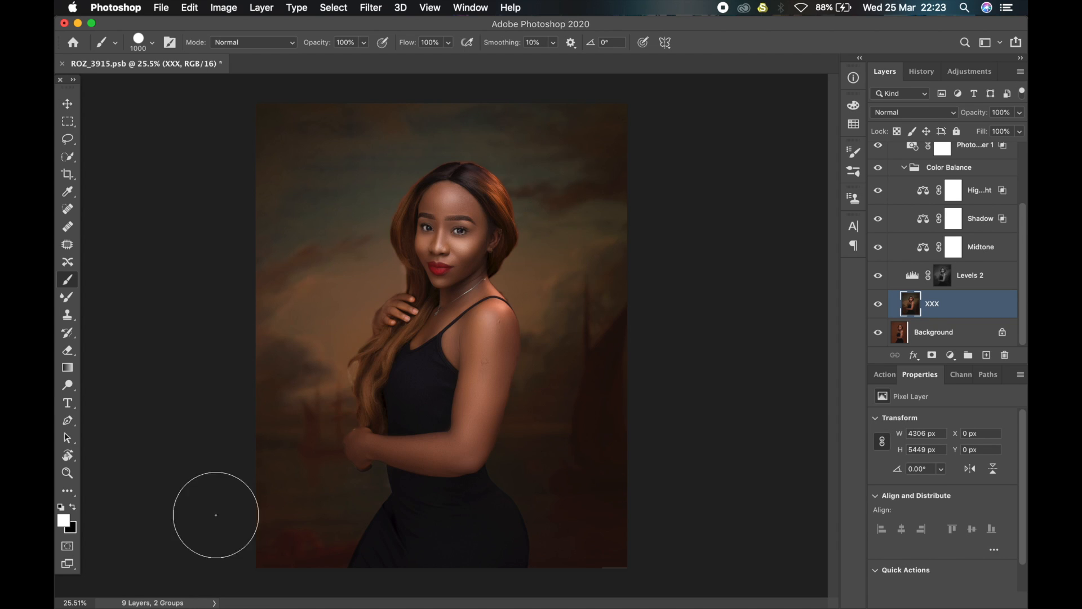
{"action": "scroll", "coordinate": [382, 353], "scroll_direction": "down", "scroll_amount": 1}
{"action": "scroll", "coordinate": [406, 353], "scroll_direction": "up", "scroll_amount": 1}
{"action": "scroll", "coordinate": [930, 254], "scroll_direction": "up", "scroll_amount": 3}
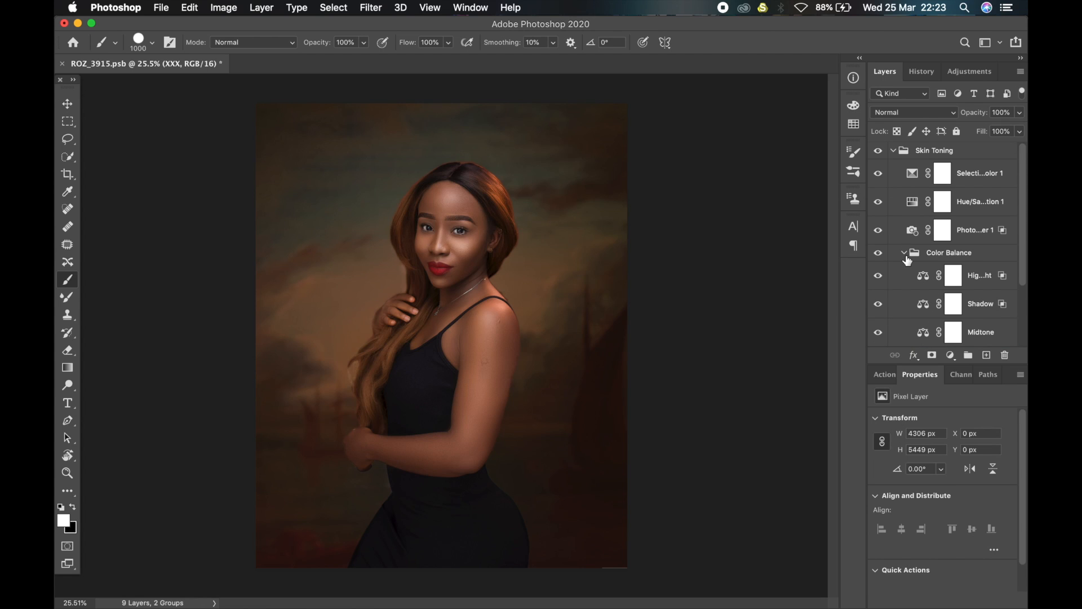
- Collapse the Color Balance subgroup and the Skin Toning group
{"action": "left_click", "coordinate": [904, 253]}
{"action": "left_click", "coordinate": [904, 253]}
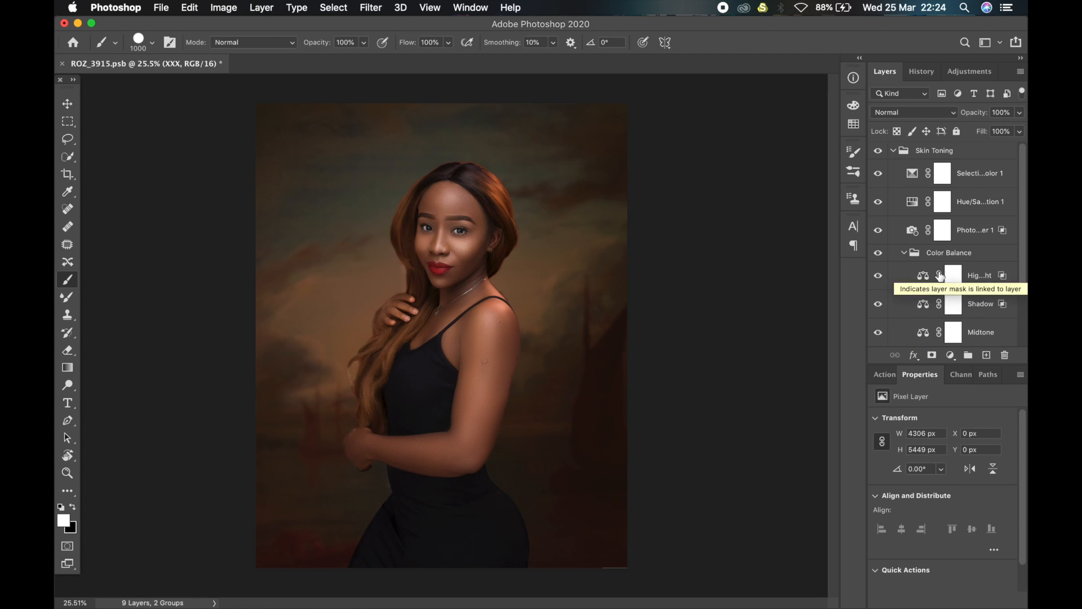
{"action": "left_click", "coordinate": [904, 253]}
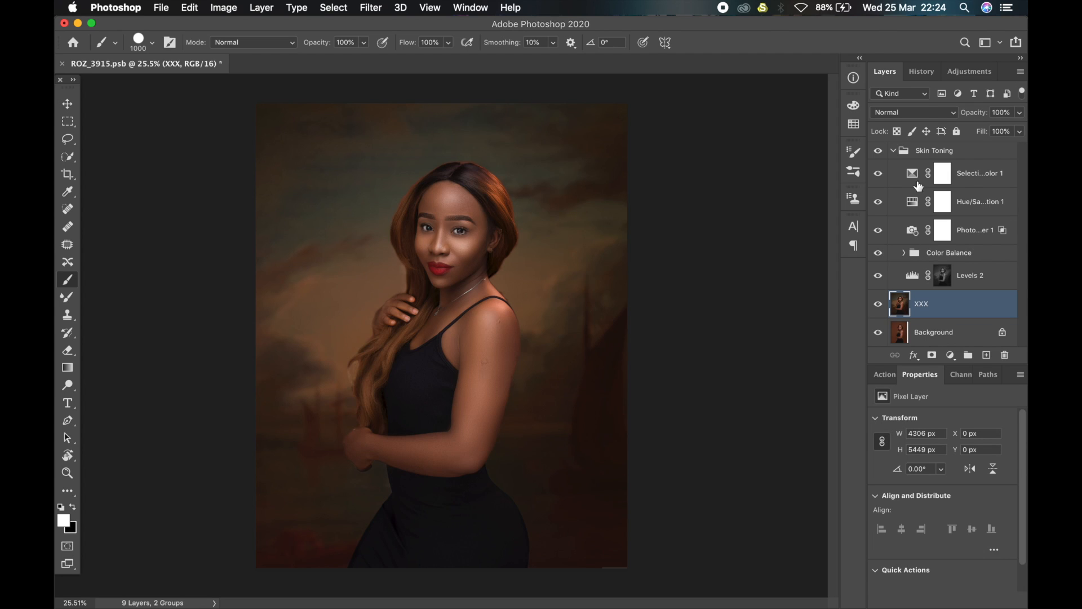
{"action": "left_click", "coordinate": [893, 150]}
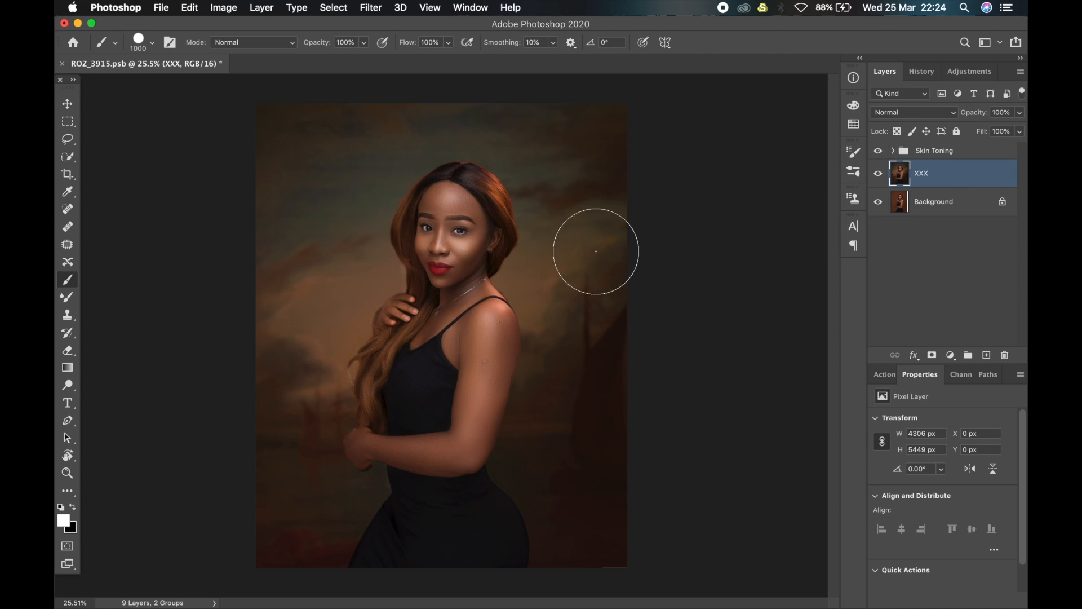
- Select the skin of the face, neck, chest and raised hand on the XXX layer with the Quick Selection tool
{"action": "scroll", "coordinate": [470, 204], "scroll_direction": "up", "scroll_amount": 1}
{"action": "scroll", "coordinate": [470, 204], "scroll_direction": "up", "scroll_amount": 10}
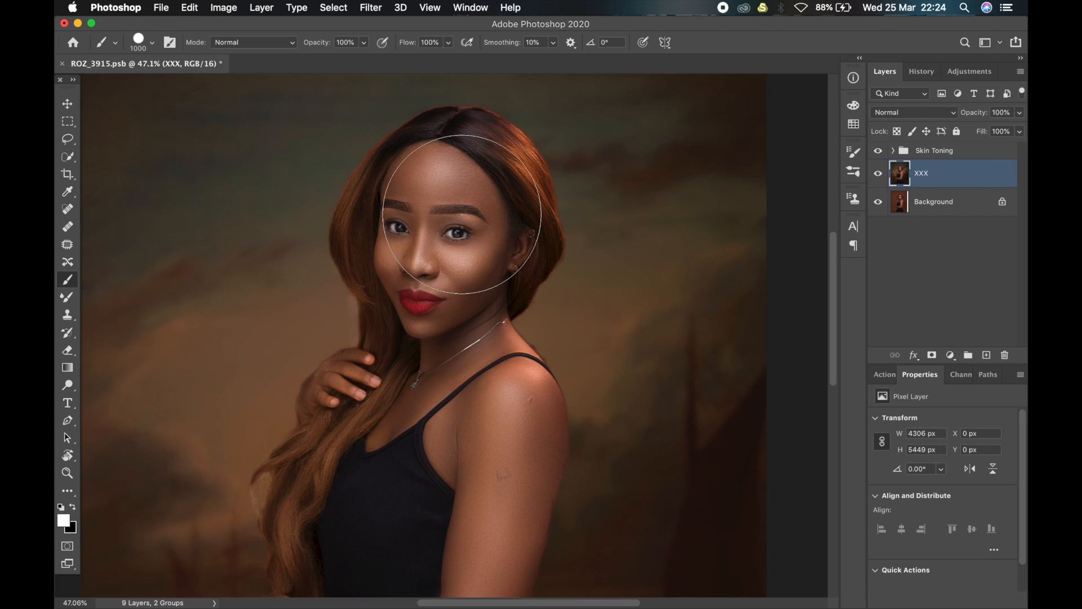
{"action": "left_click", "coordinate": [74, 158]}
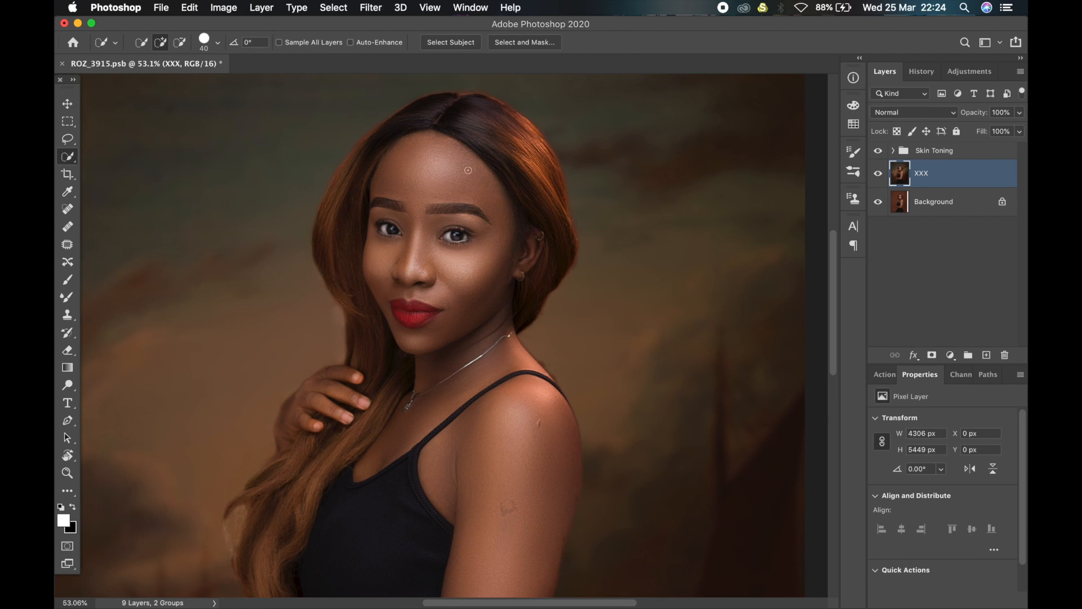
{"action": "mouse_move", "coordinate": [443, 166]}
{"action": "left_mouse_down"}
{"action": "mouse_move", "coordinate": [440, 324]}
{"action": "mouse_move", "coordinate": [405, 428]}
{"action": "mouse_move", "coordinate": [378, 462]}
{"action": "left_mouse_up"}
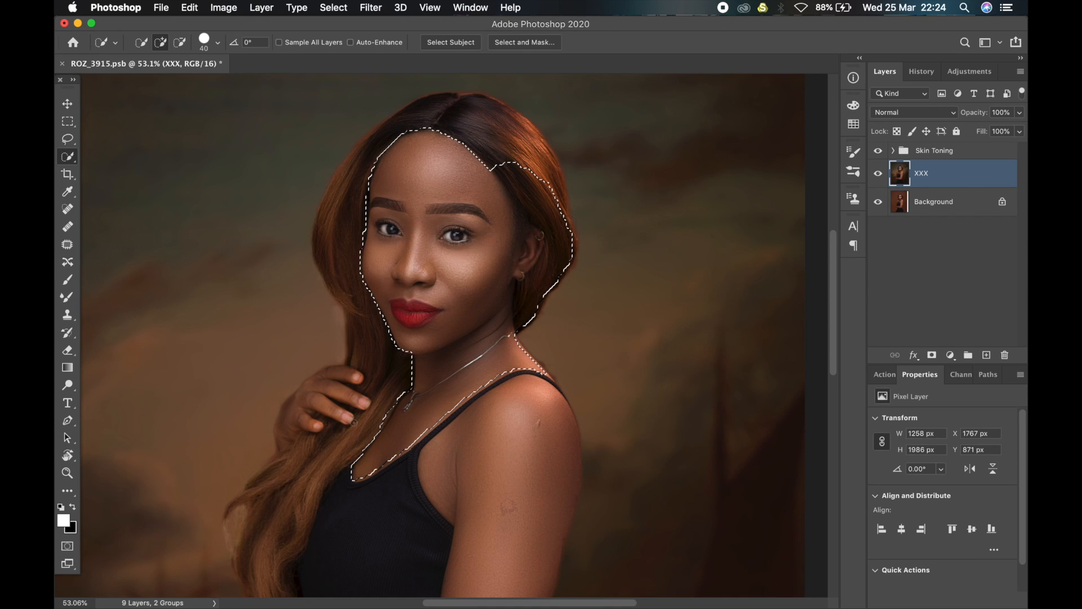
{"action": "mouse_move", "coordinate": [325, 398]}
{"action": "left_mouse_down"}
{"action": "mouse_move", "coordinate": [301, 406]}
{"action": "mouse_move", "coordinate": [283, 448]}
{"action": "mouse_move", "coordinate": [338, 338]}
{"action": "mouse_move", "coordinate": [288, 434]}
{"action": "mouse_move", "coordinate": [302, 458]}
{"action": "mouse_move", "coordinate": [384, 401]}
{"action": "mouse_move", "coordinate": [387, 367]}
{"action": "mouse_move", "coordinate": [356, 293]}
{"action": "left_mouse_up"}
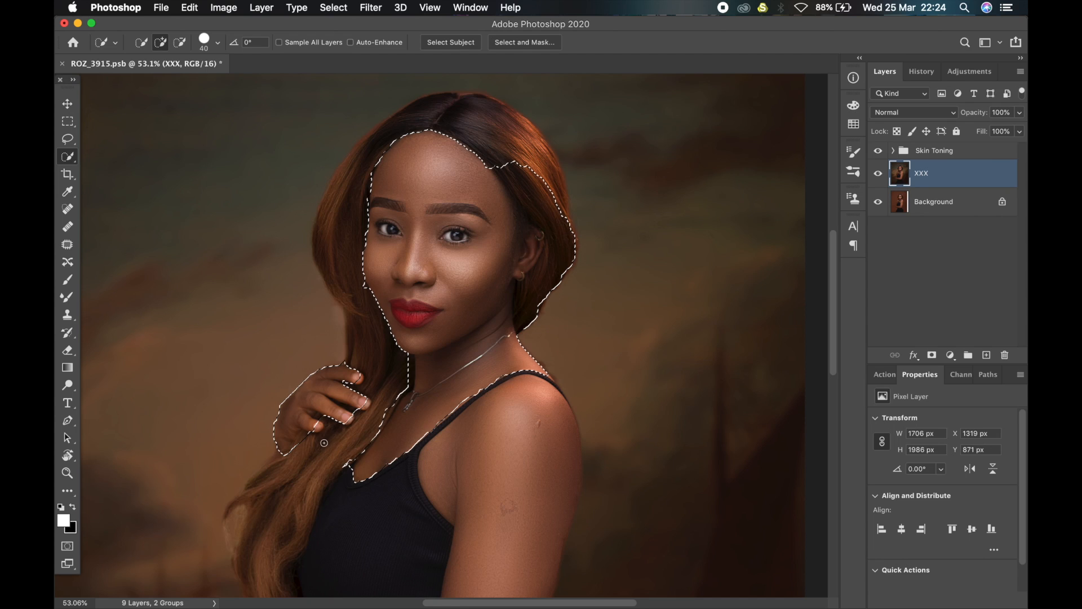
{"action": "left_click_drag", "start_coordinate": [297, 443], "coordinate": [314, 427]}
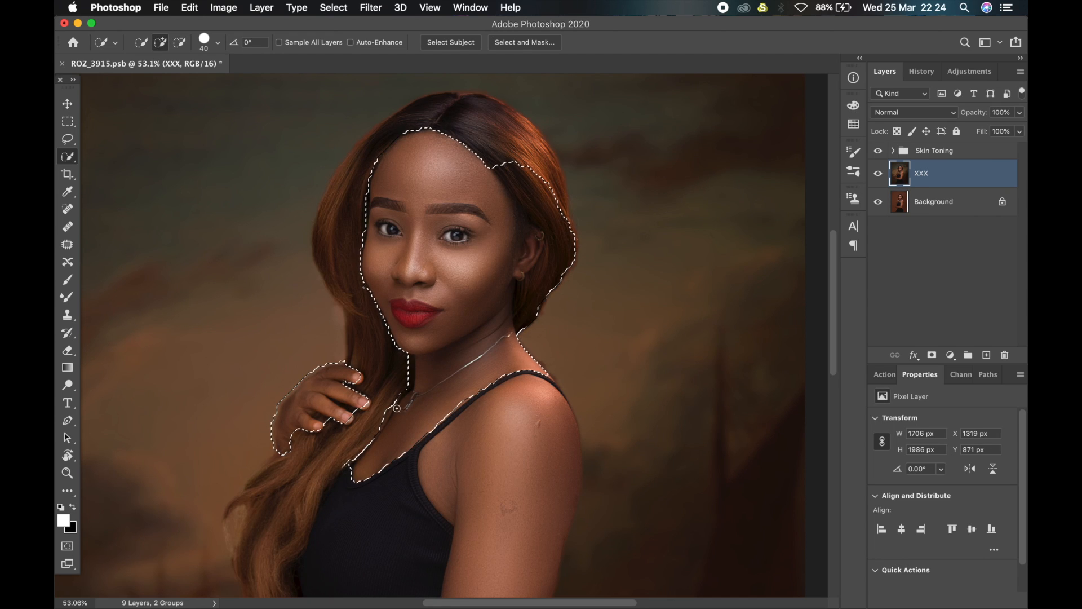
- Extend the skin selection over the shoulder, upper arm and folded forearm
{"action": "mouse_move", "coordinate": [479, 445]}
{"action": "left_mouse_down"}
{"action": "mouse_move", "coordinate": [505, 479]}
{"action": "mouse_move", "coordinate": [506, 453]}
{"action": "mouse_move", "coordinate": [510, 553]}
{"action": "left_mouse_up"}
{"action": "scroll", "coordinate": [543, 301], "scroll_direction": "down", "scroll_amount": 2}
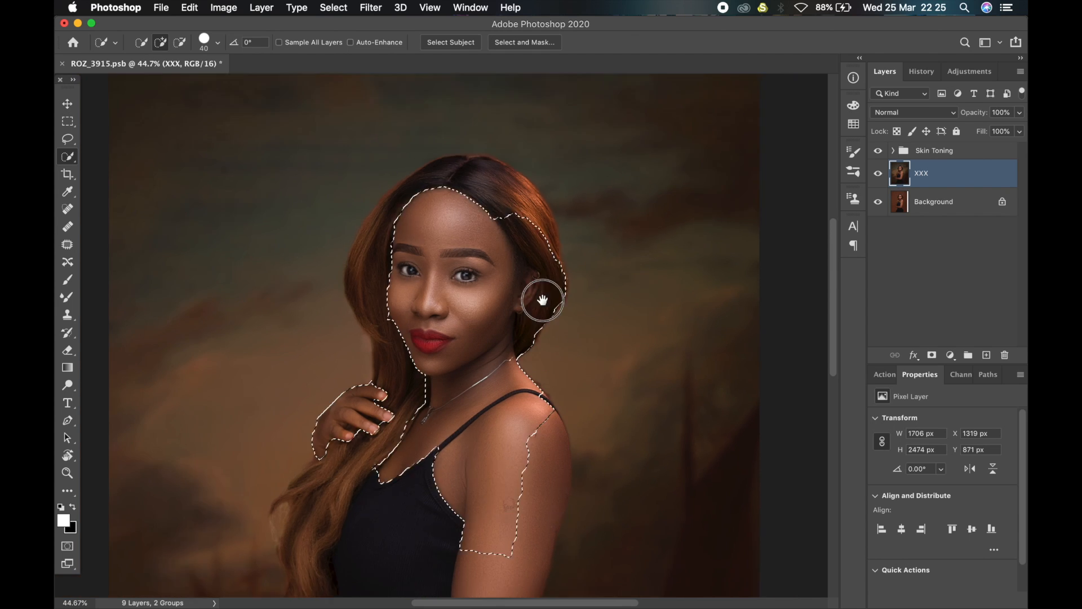
{"action": "left_click_drag", "start_coordinate": [542, 301], "coordinate": [577, 63]}
{"action": "left_click_drag", "start_coordinate": [555, 271], "coordinate": [317, 442]}
{"action": "left_click_drag", "start_coordinate": [517, 353], "coordinate": [464, 523]}
- Subtract the hair around the ear from the skin selection and refine the selection edge along the hairline
{"action": "left_click_drag", "start_coordinate": [490, 153], "coordinate": [505, 285]}
{"action": "left_click_drag", "start_coordinate": [511, 218], "coordinate": [502, 242]}
{"action": "scroll", "coordinate": [446, 252], "scroll_direction": "up", "scroll_amount": 1}
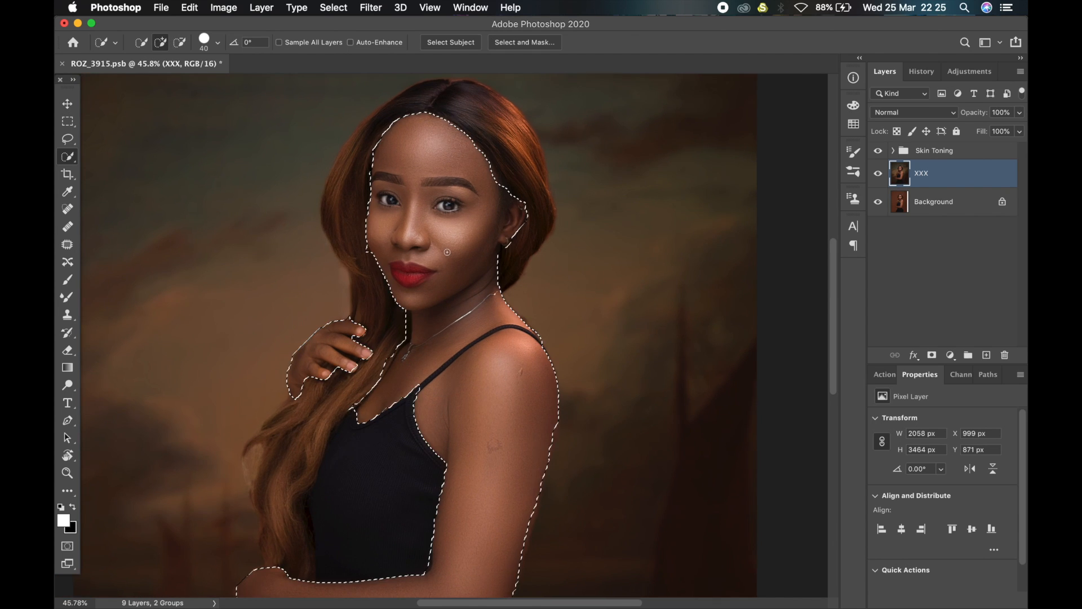
{"action": "scroll", "coordinate": [447, 252], "scroll_direction": "up", "scroll_amount": 2}
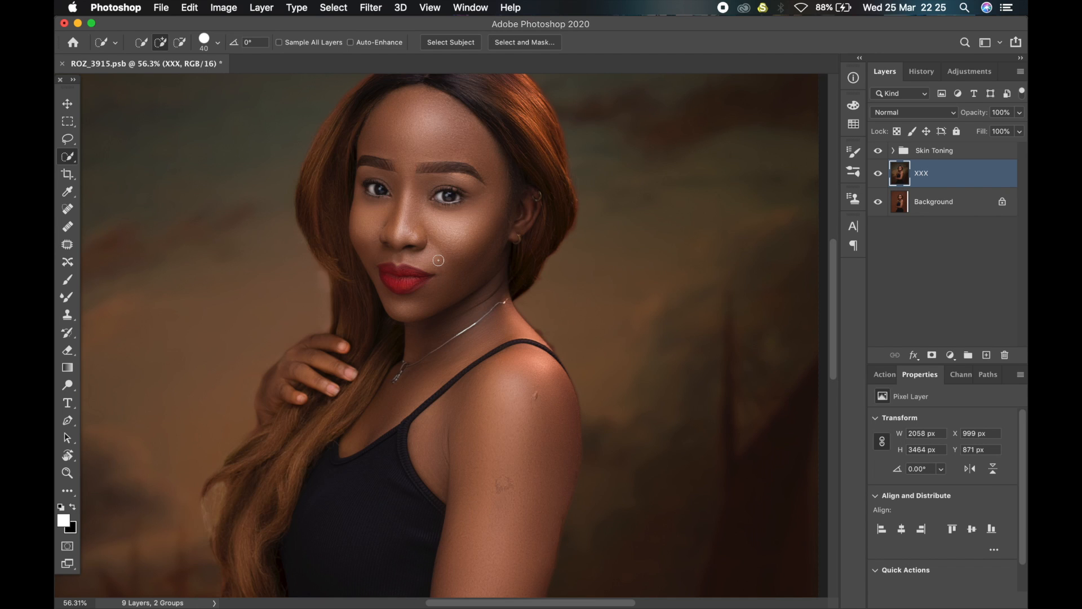
{"action": "scroll", "coordinate": [438, 260], "scroll_direction": "up", "scroll_amount": 4}
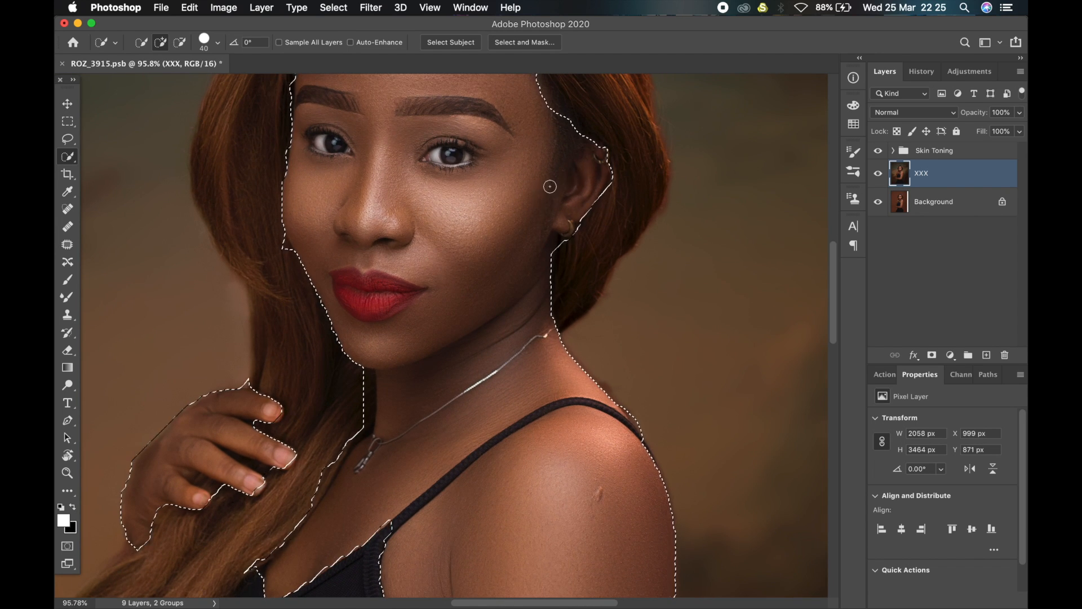
{"action": "mouse_move", "coordinate": [544, 101]}
{"action": "left_mouse_down"}
{"action": "mouse_move", "coordinate": [555, 115]}
{"action": "mouse_move", "coordinate": [527, 77]}
{"action": "left_mouse_up"}
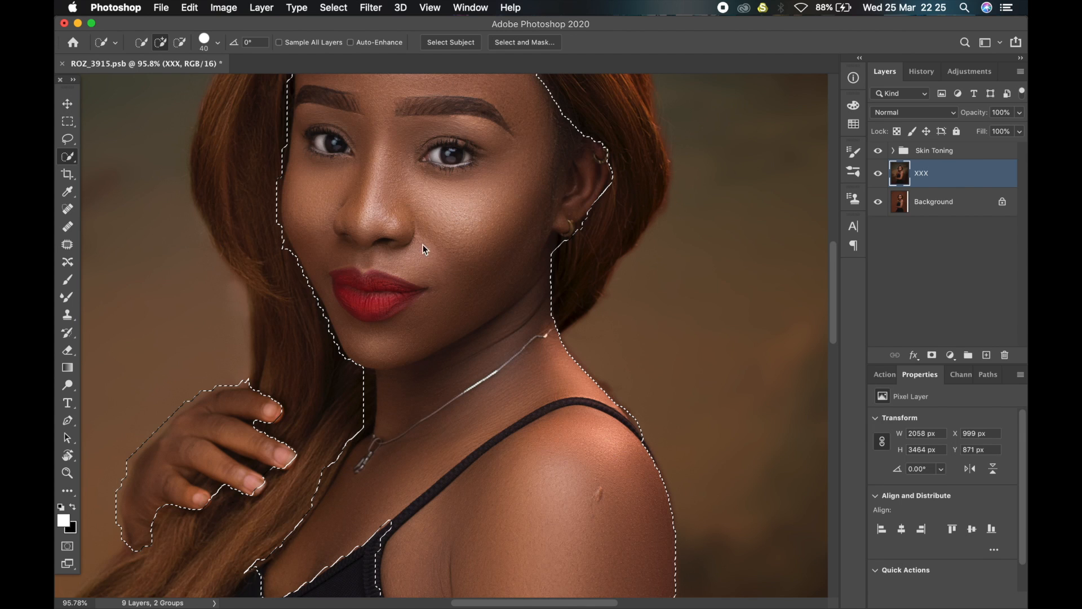
- Switch to the Lasso tool in subtract mode for refining the skin selection
{"action": "left_click", "coordinate": [67, 141]}
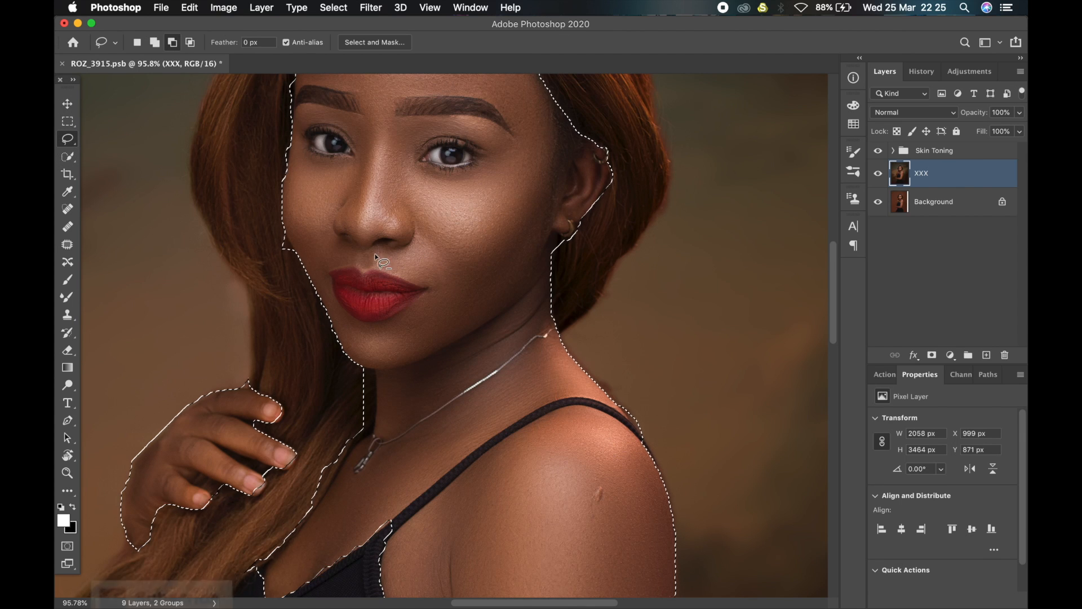